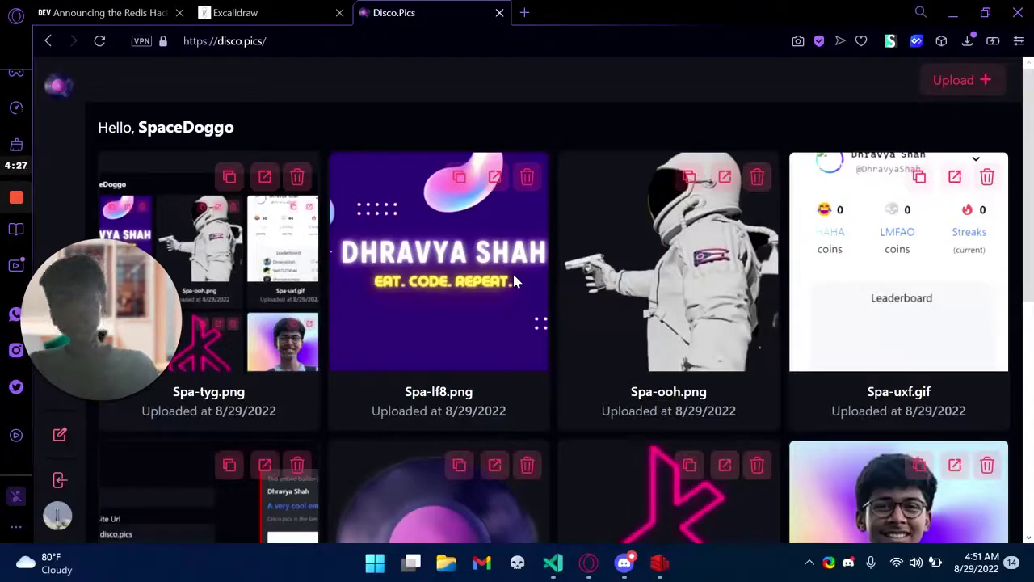
Inspect the Spa-lf8.png image page and its original file's full address
left_click(495, 179)
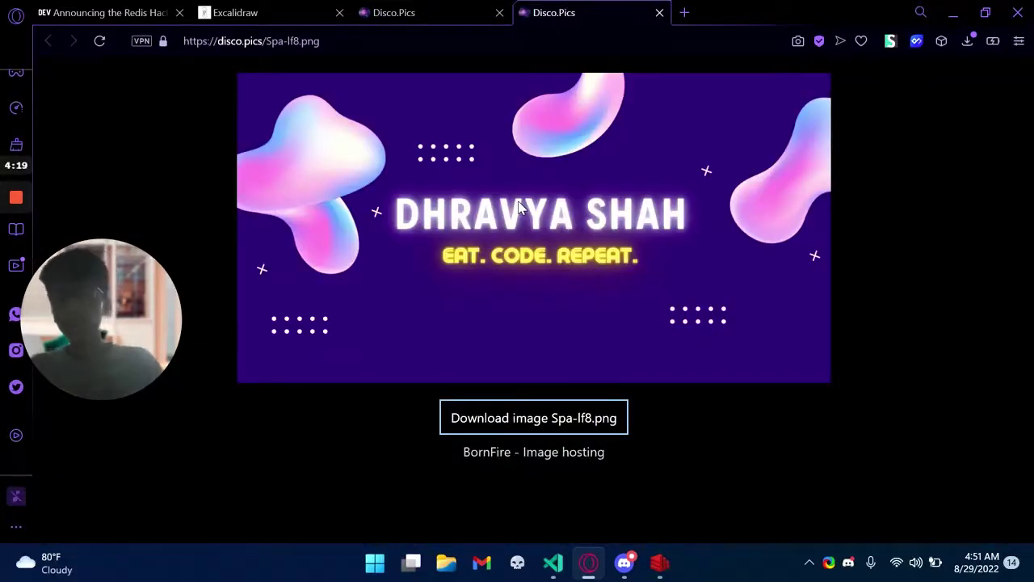
left_click(445, 9)
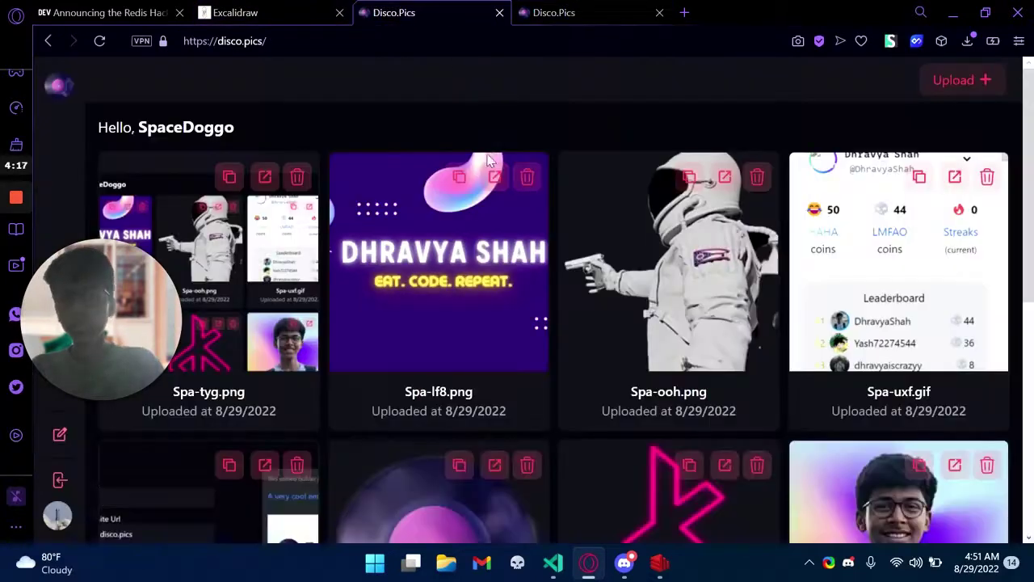
left_click(606, 8)
left_click(538, 422)
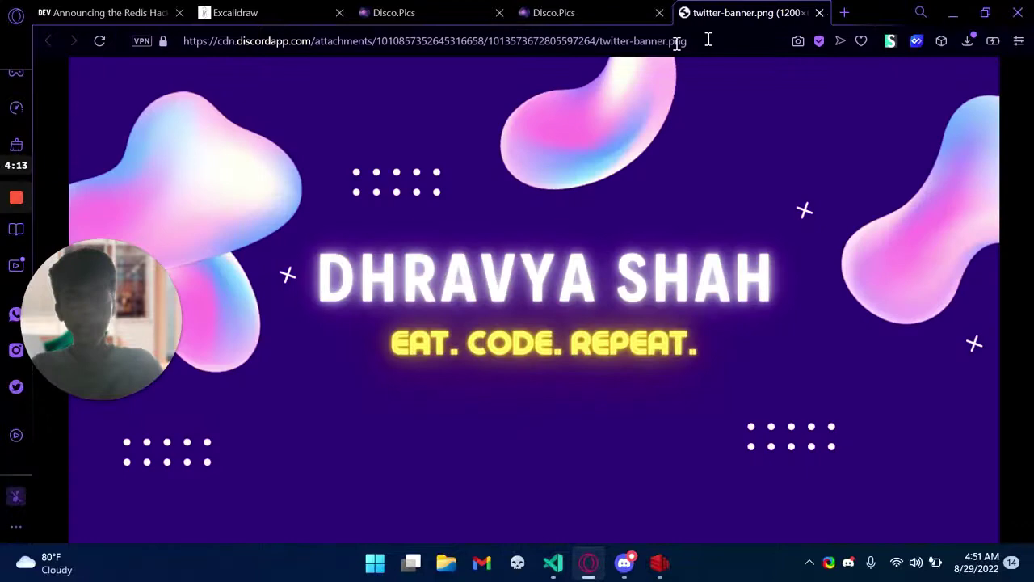
left_click(677, 40)
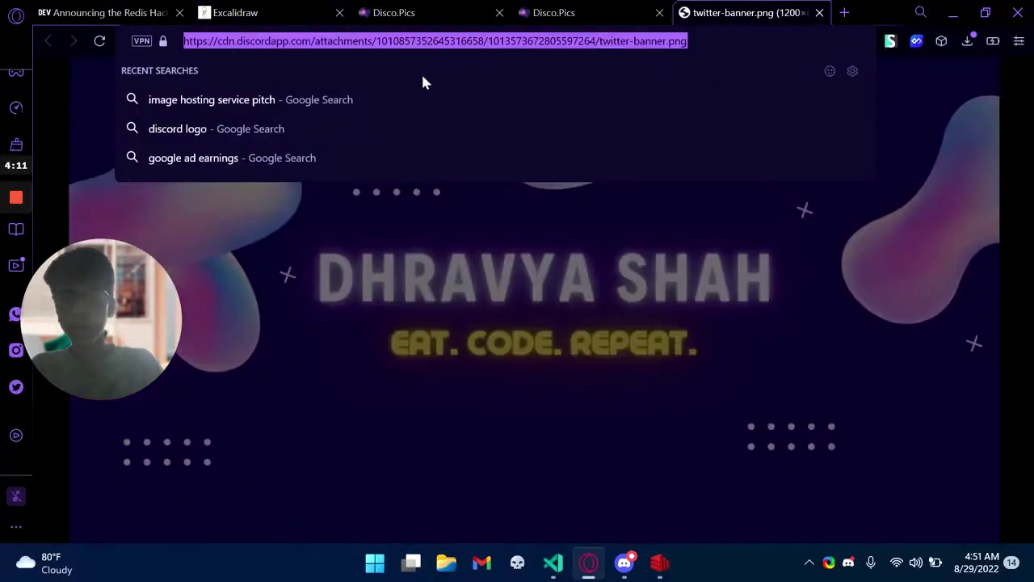
left_click(819, 13)
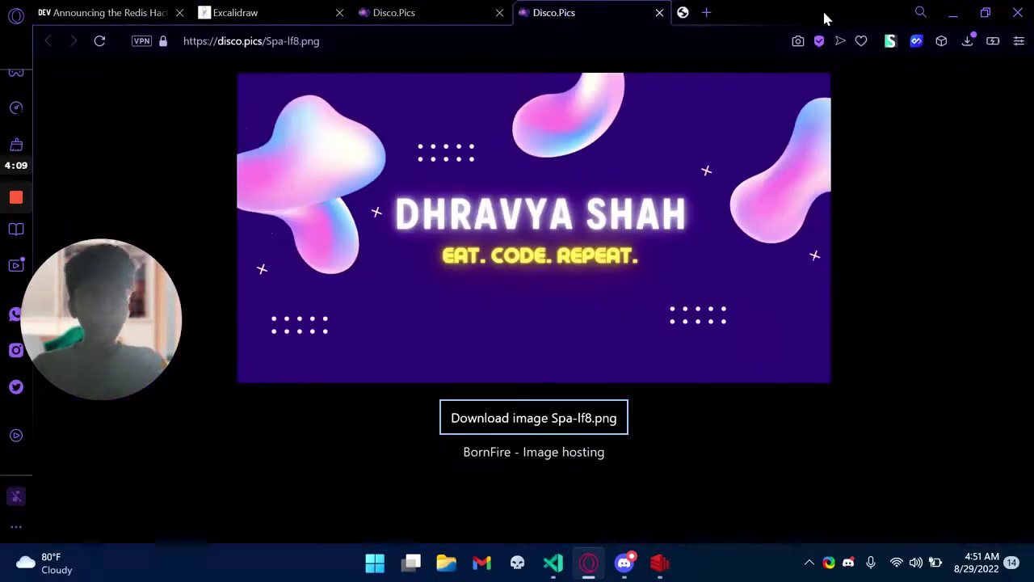
left_click(660, 14)
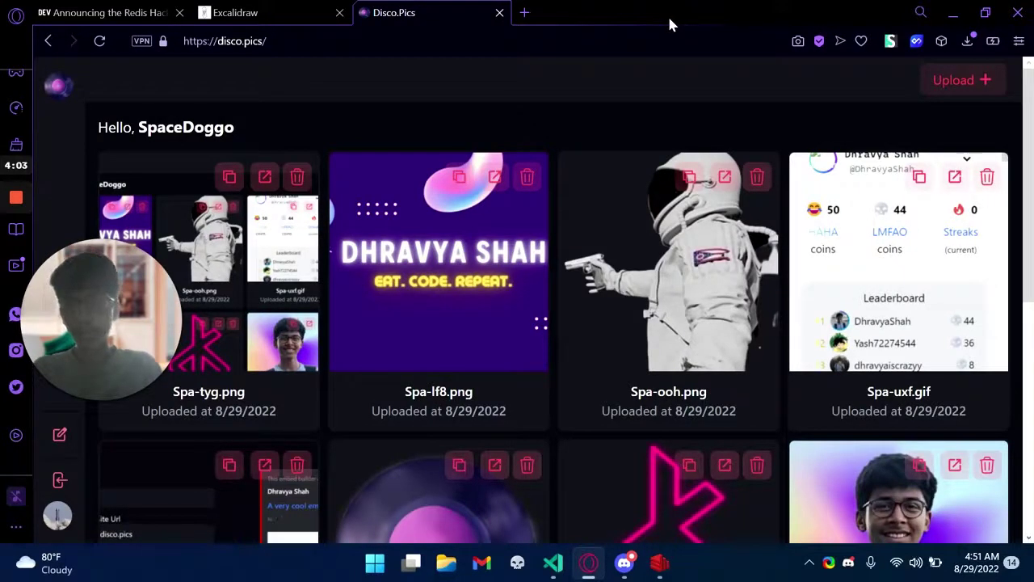
Delete Spa-lf8.png, upload the clipboard Discord logo, and open the new Spa-cde.png page
left_click(526, 178)
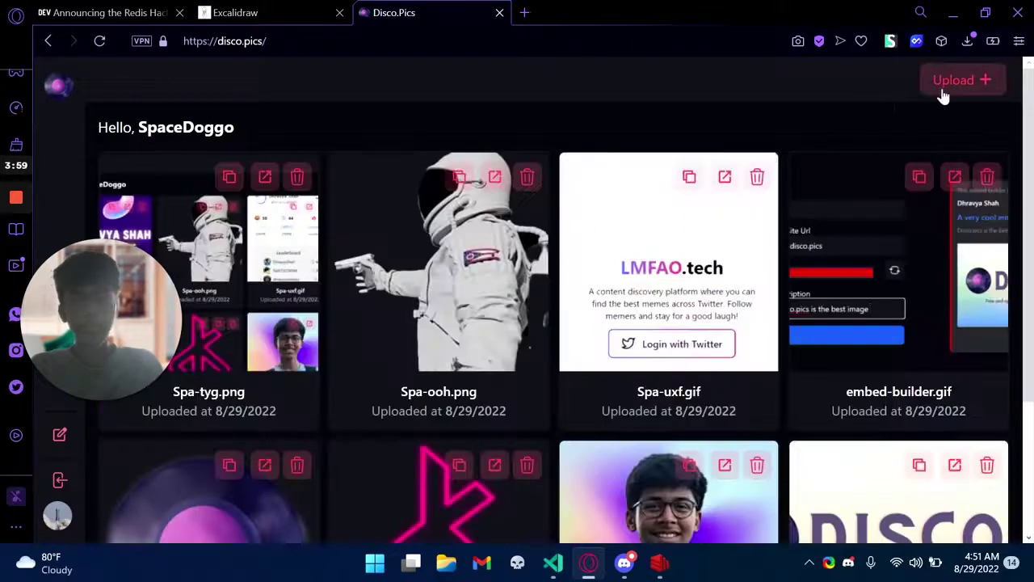
key("u")
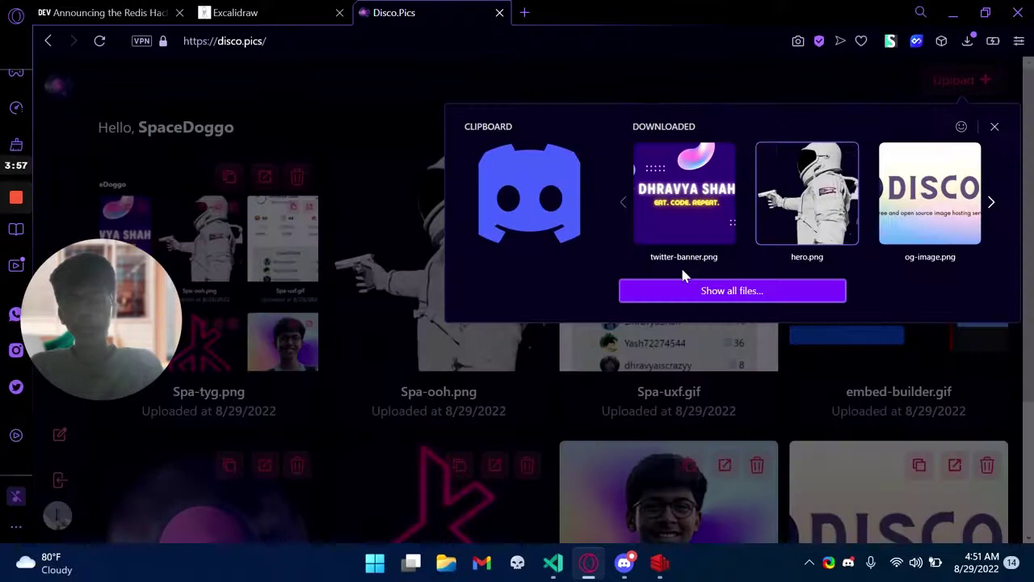
left_click(533, 236)
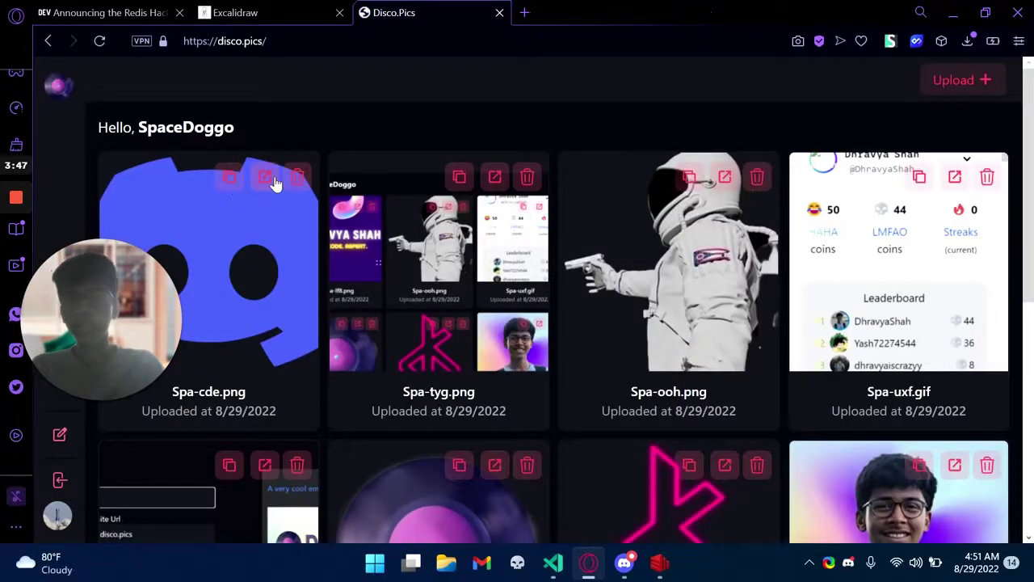
left_click(264, 176)
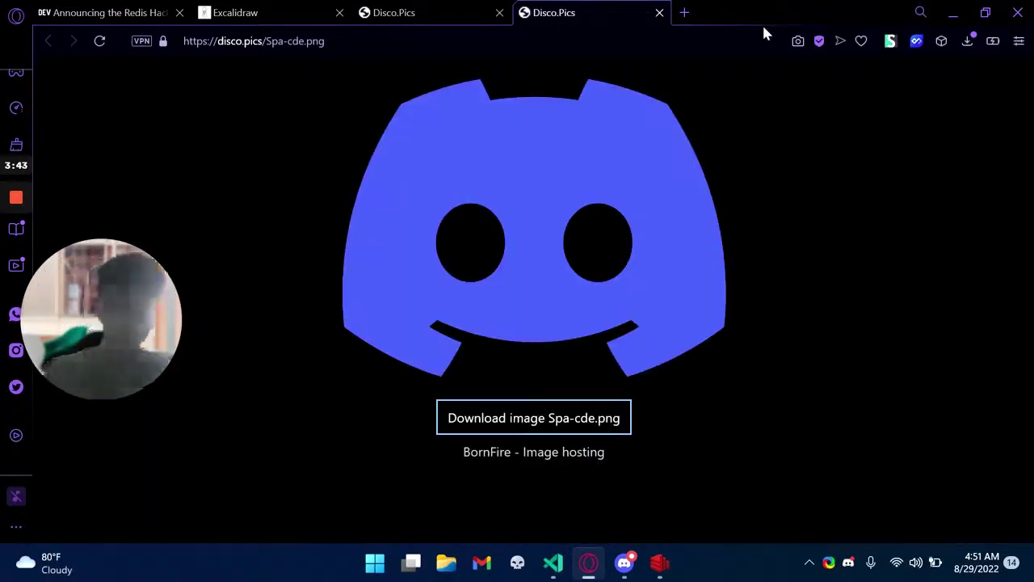
Copy the Spa-cde.png page address and send it as a Discord direct message
left_click(533, 51)
key("ctrl+c")
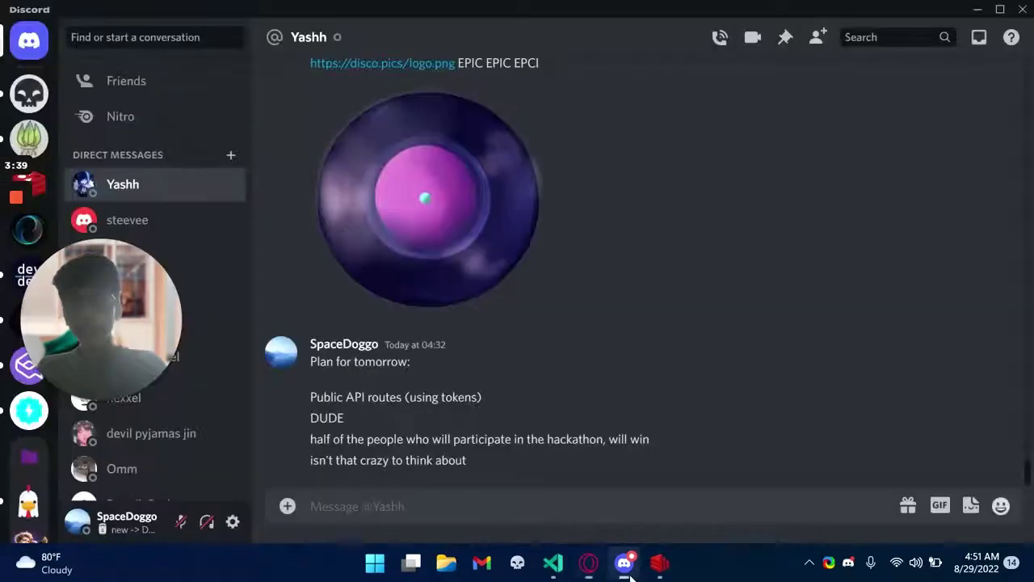
left_click(624, 562)
left_click(469, 503)
key("ctrl+v")
key("Return")
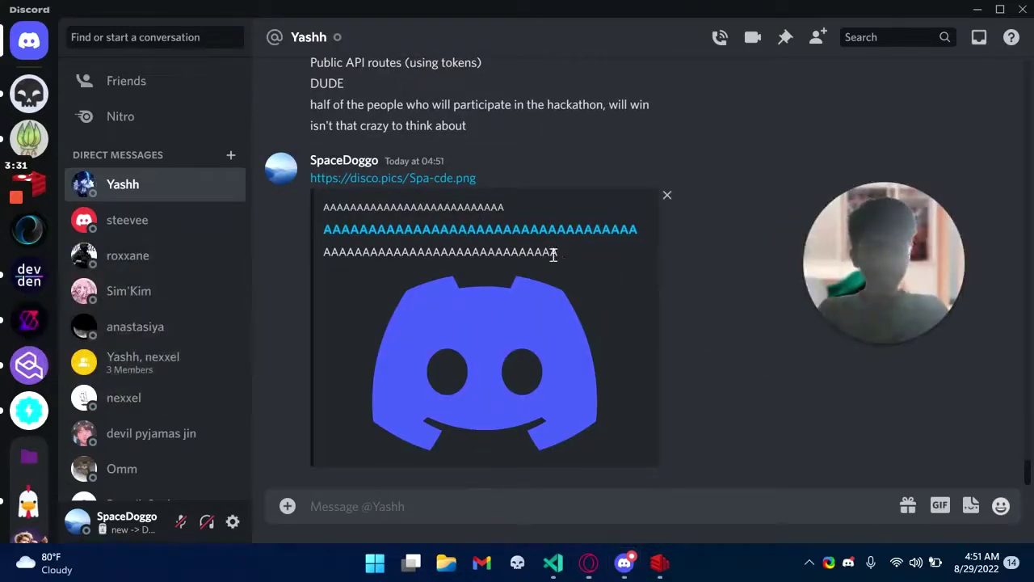
key("alt+Tab")
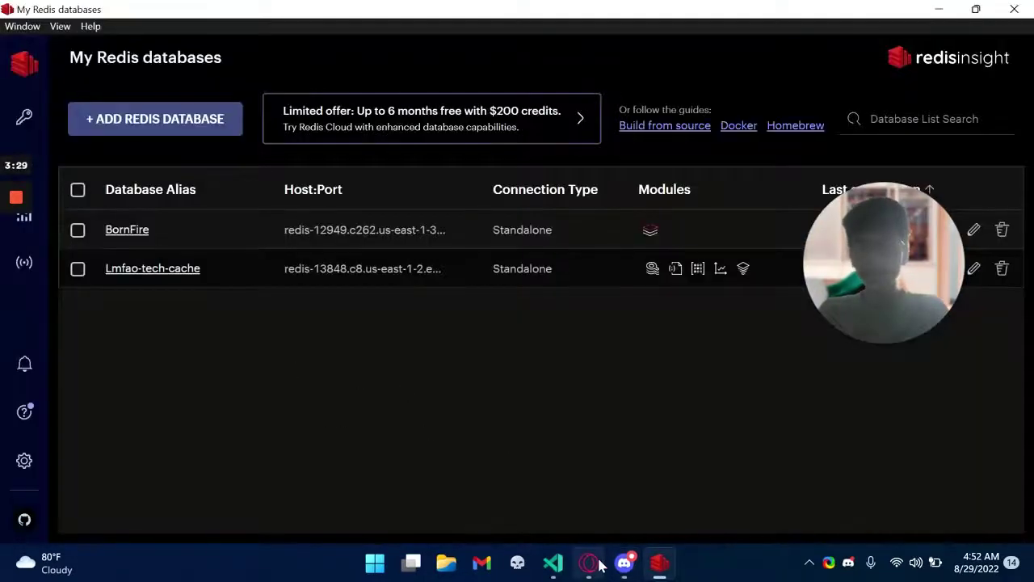
Go to Disco.pics's Embed Builder and set the embed title to 'This is a cool image'
left_click(588, 565)
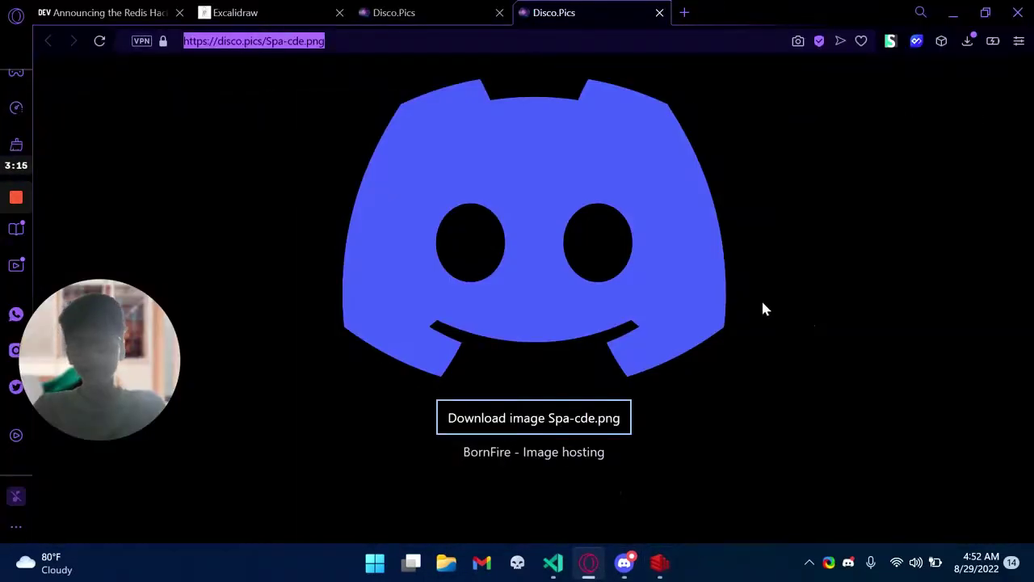
left_click(383, 9)
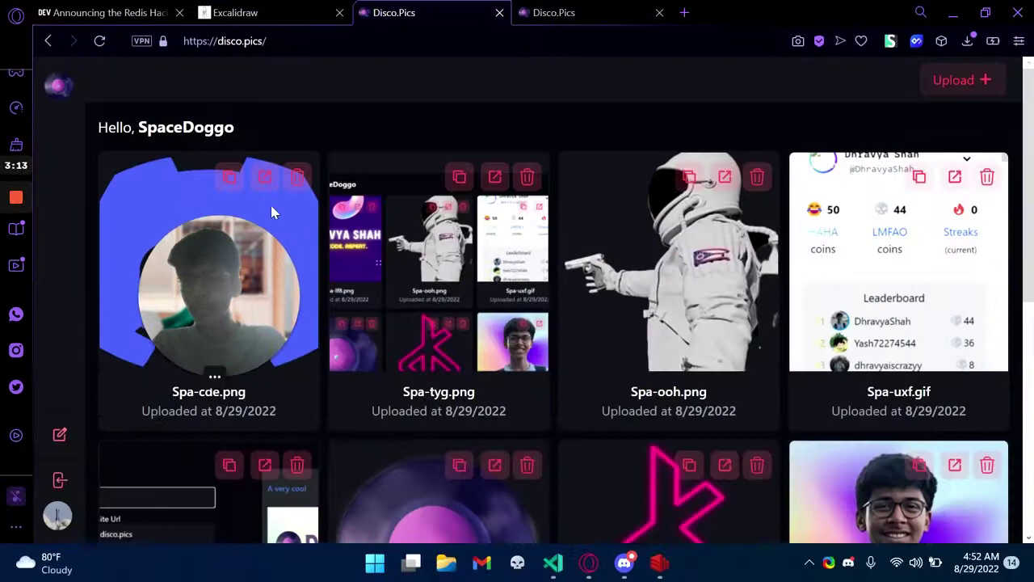
mouse_move(53, 441)
left_click(86, 427)
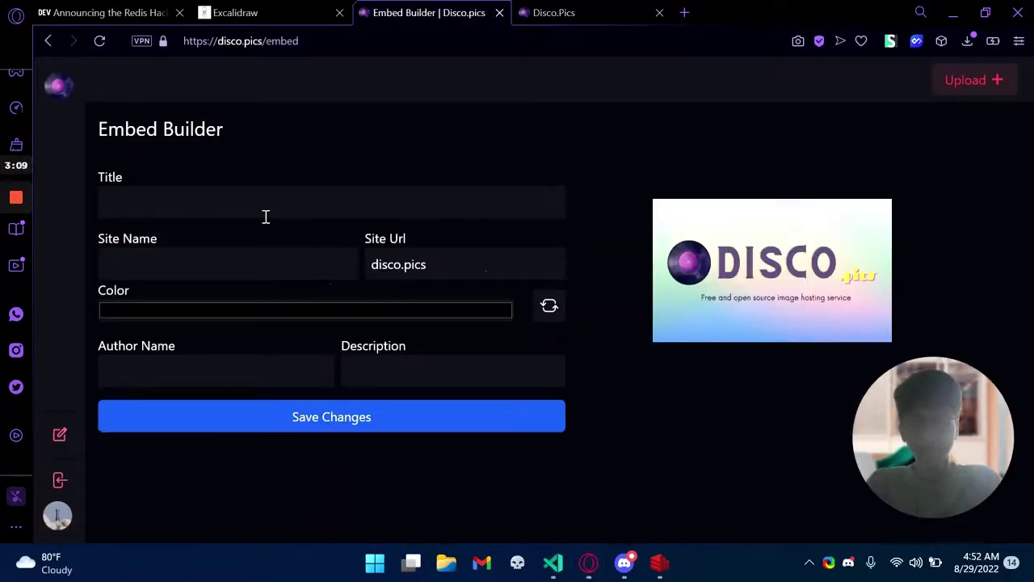
left_click(257, 206)
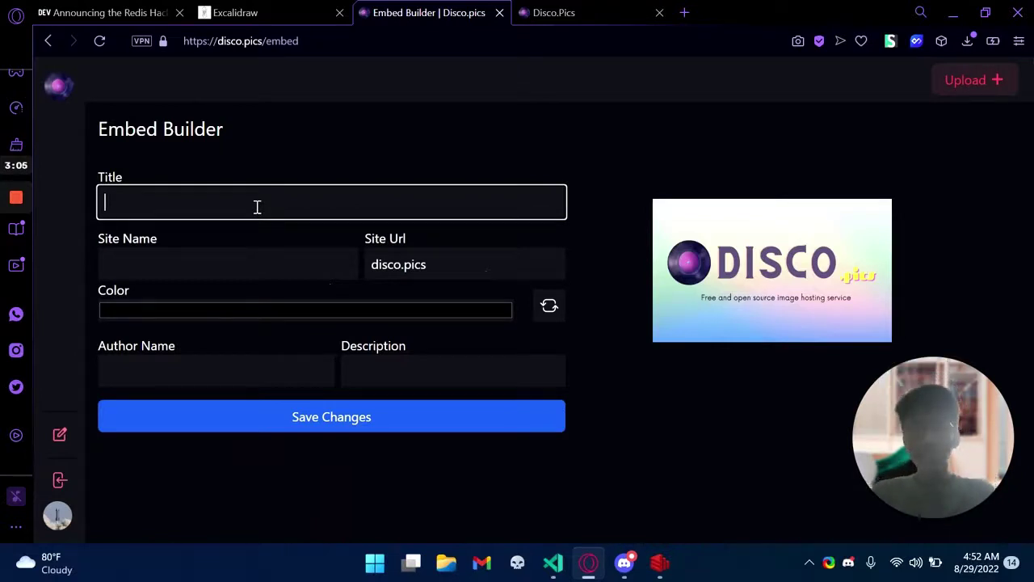
type("This is ")
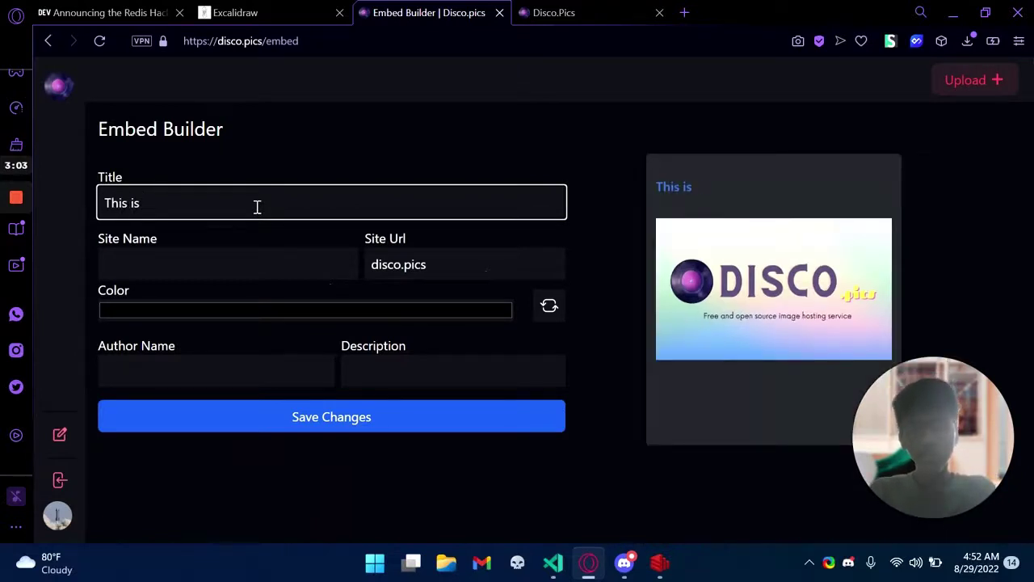
type("a cool image")
Set the embed site name to 'hi', site url to 'bye', an author name, and description 'description'
key("Tab")
type("hi")
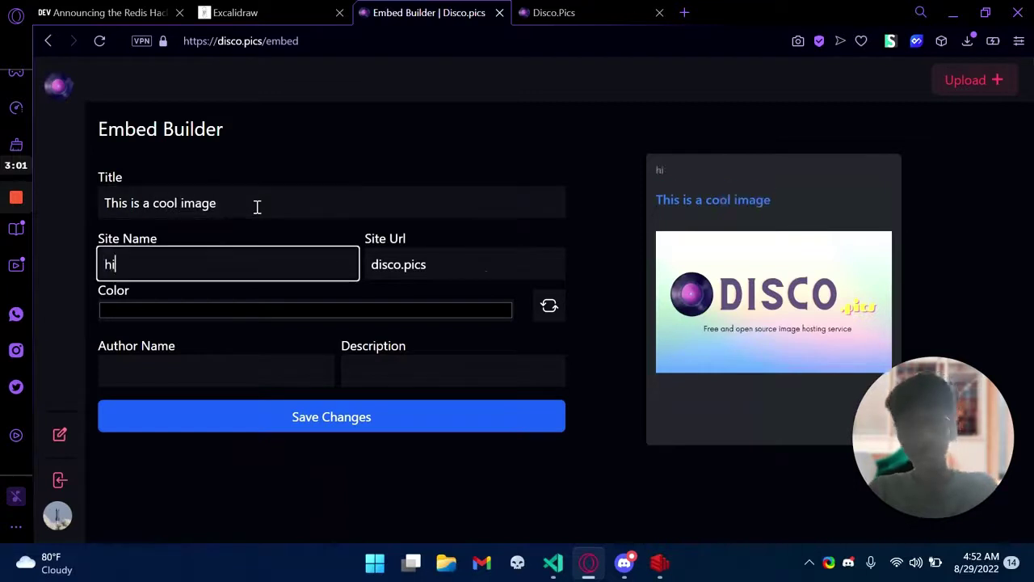
key("Tab")
type("bye")
key("Tab")
key("Tab")
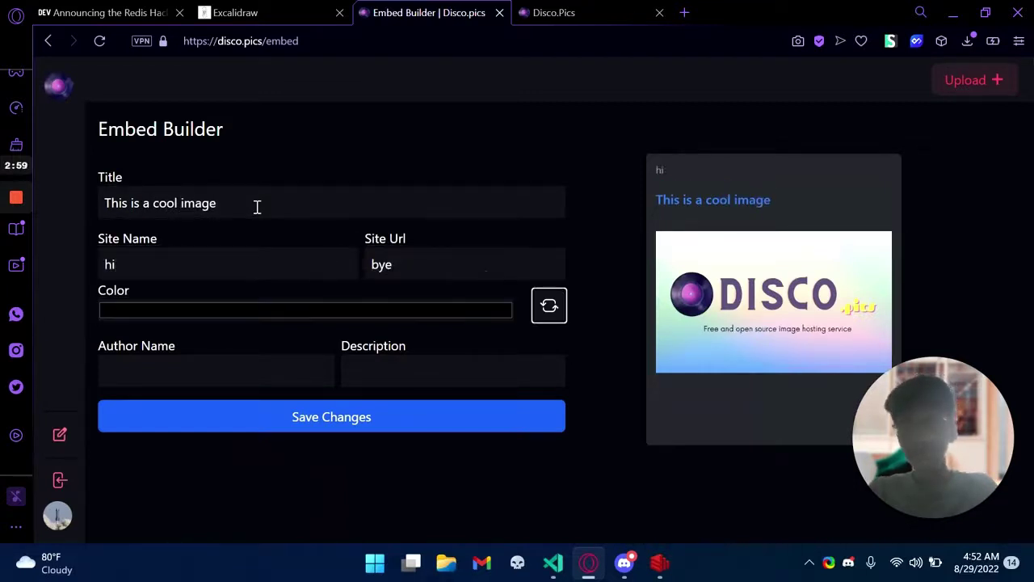
key("Tab")
type("dhravya shah")
key("Tab")
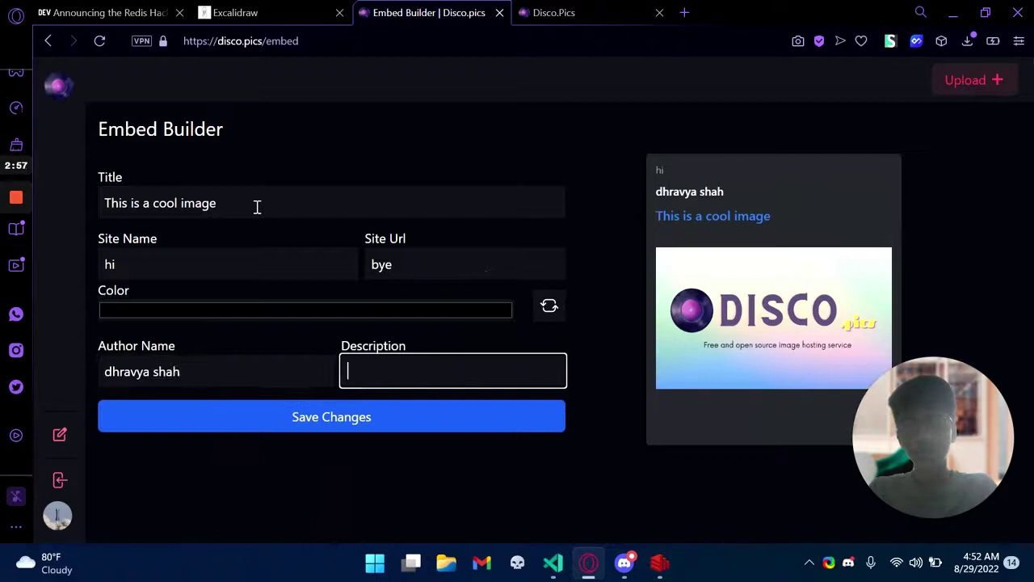
type("descriptiong")
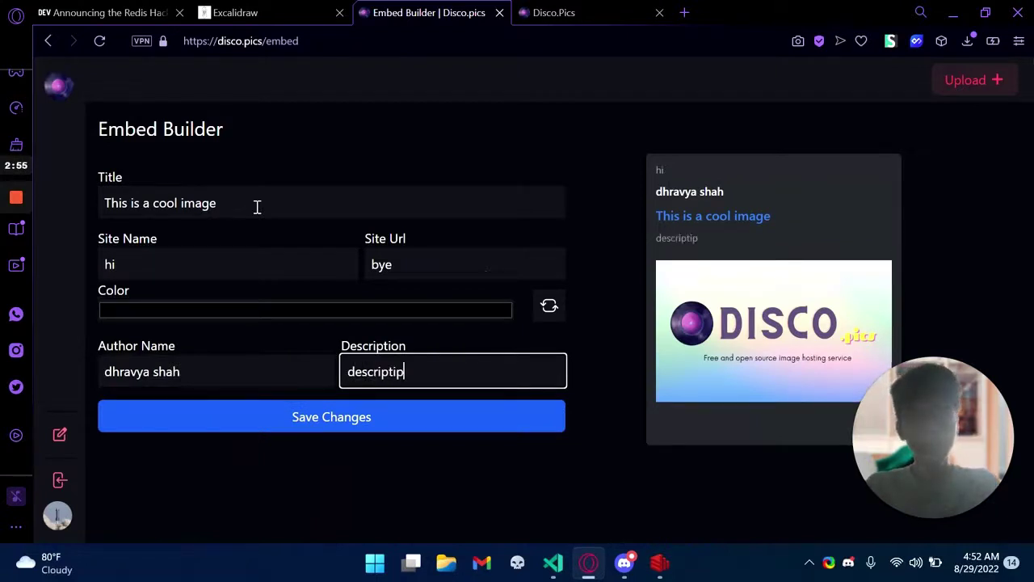
key("BackSpace")
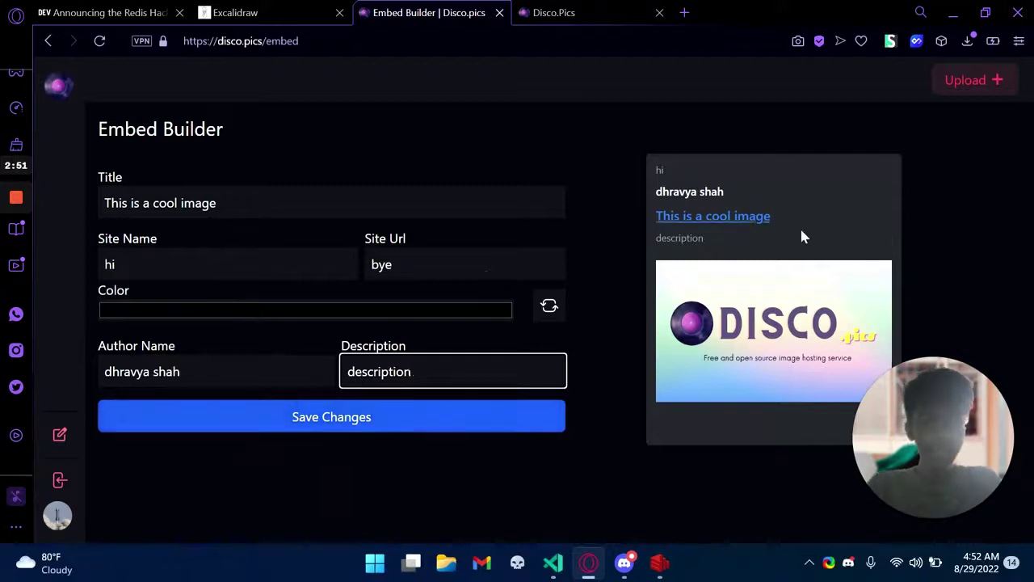
Choose red as the embed colour in the colour picker
left_click(408, 323)
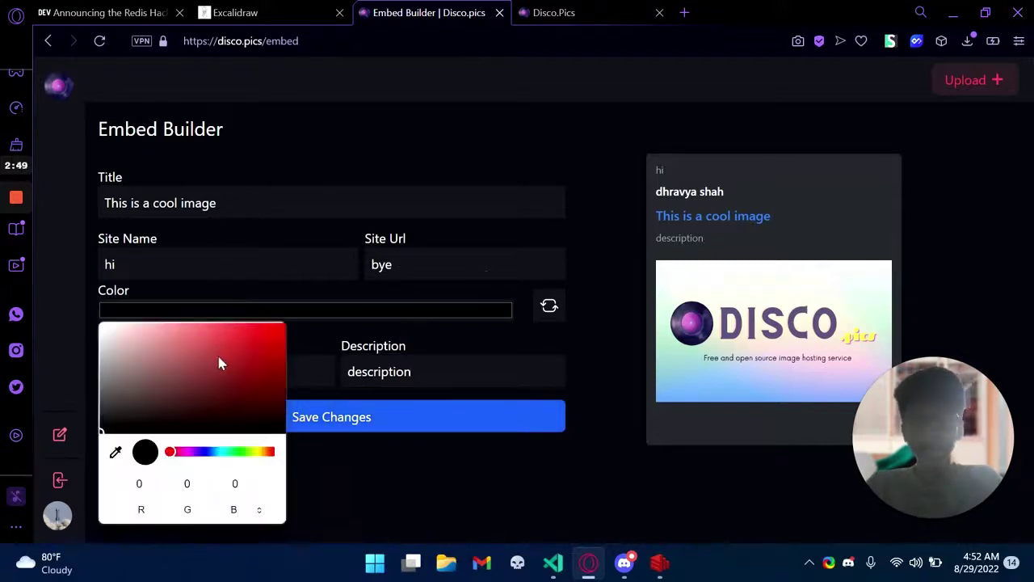
left_click_drag(240, 351, 284, 325)
left_click(626, 235)
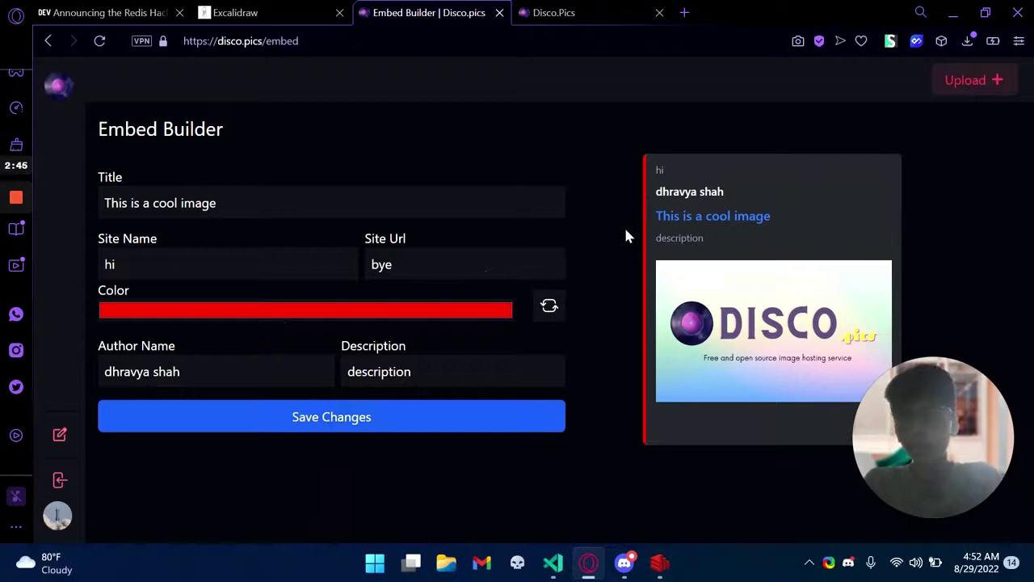
View the Excalidraw diagram linking Redis, /API, Discord and the Next.js frontend
left_click(293, 9)
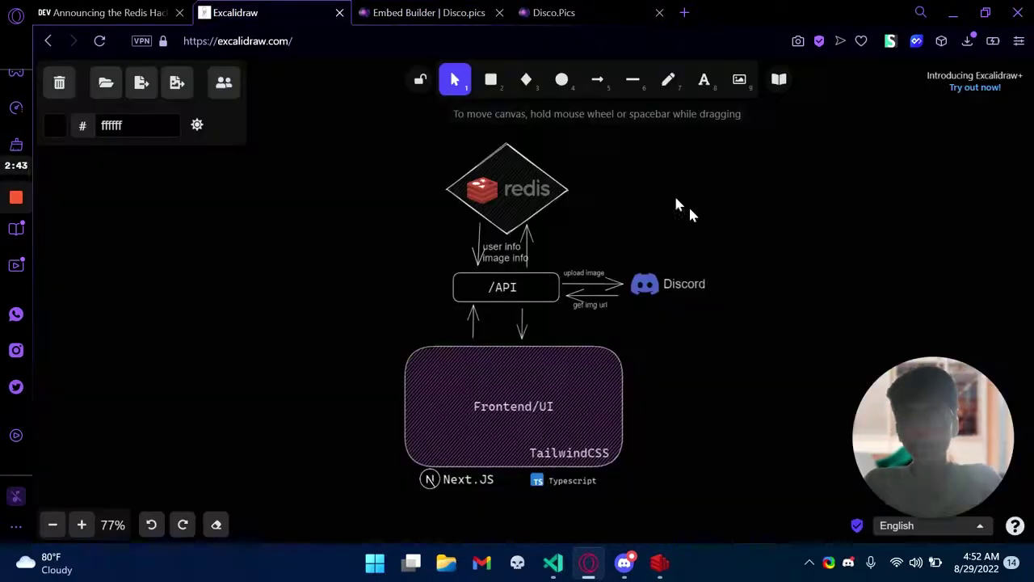
scroll(735, 234, "down", 1)
scroll(762, 240, "left", 1)
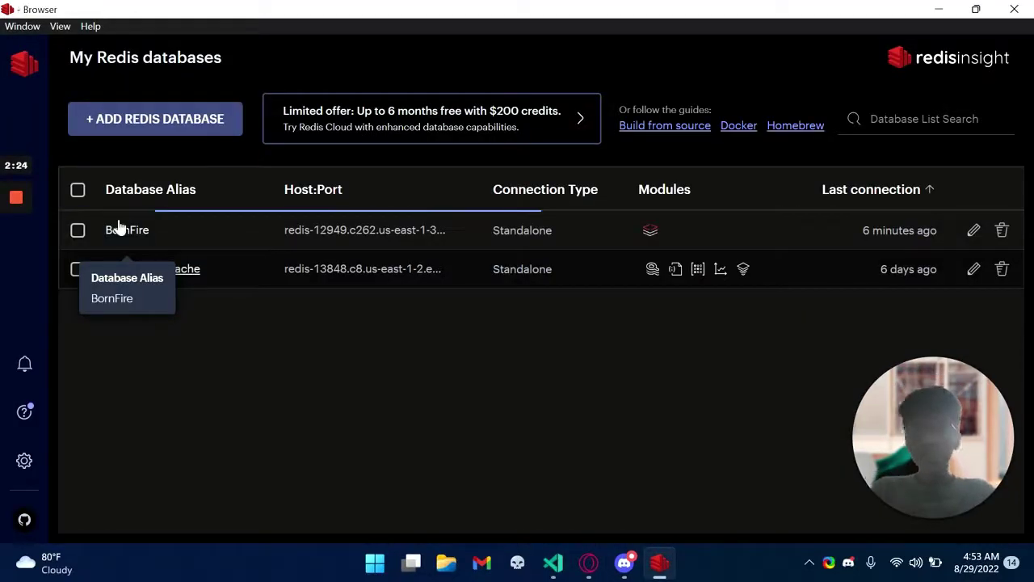
Browse the BornFire database's keys and view the logo.png Image record's JSON
left_click(117, 227)
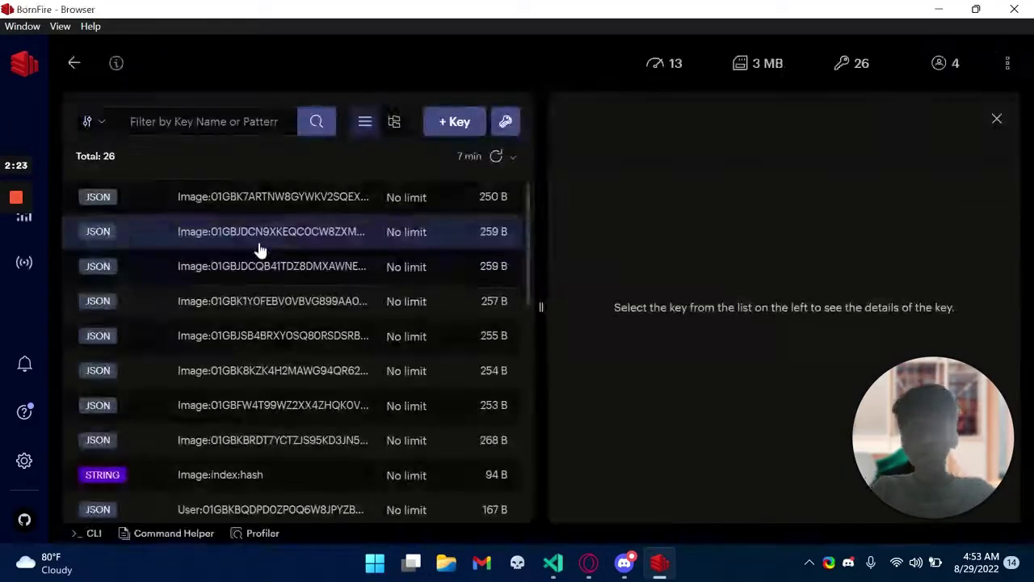
scroll(262, 257, "down", 10)
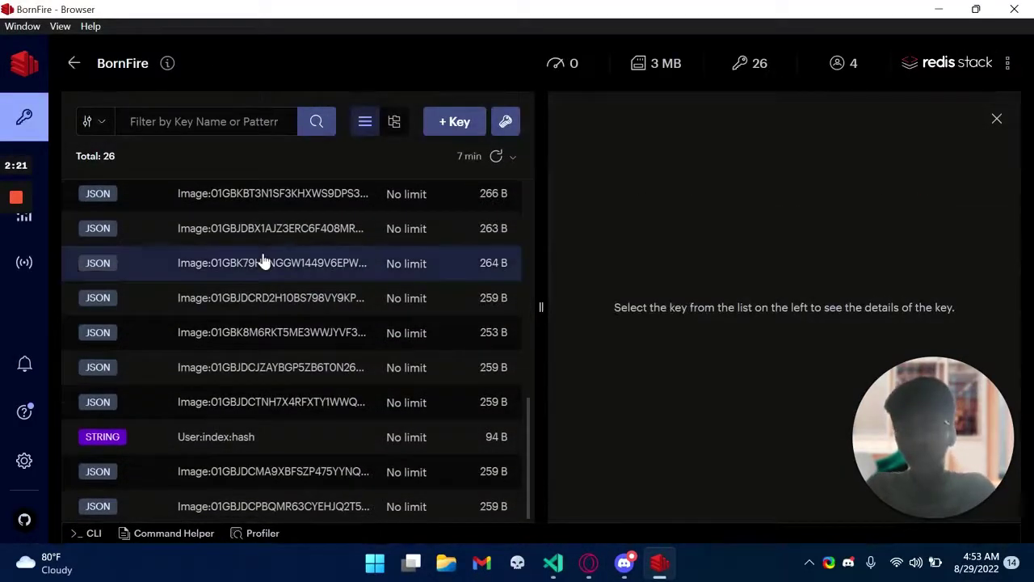
scroll(261, 260, "up", 10)
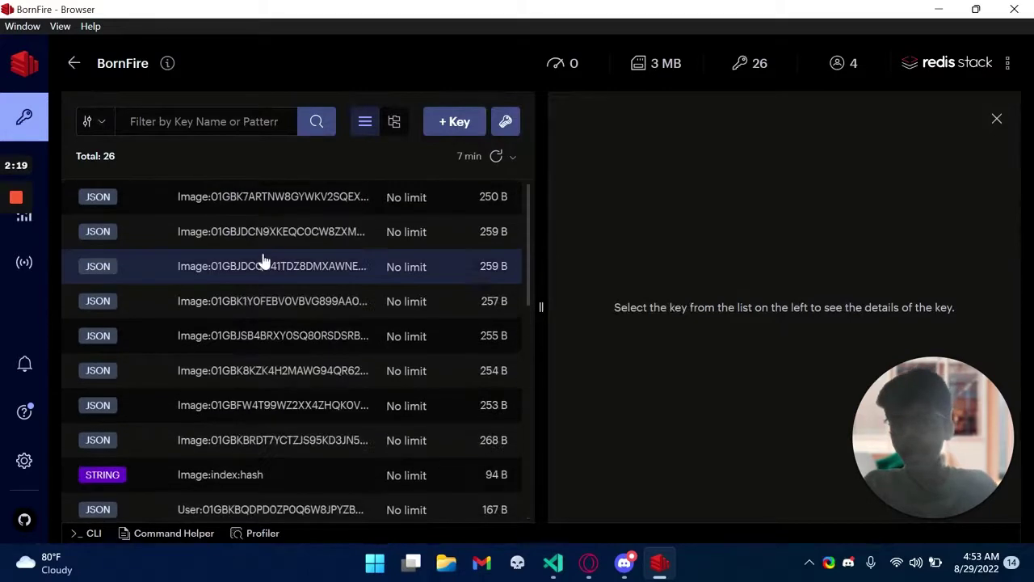
left_click(221, 202)
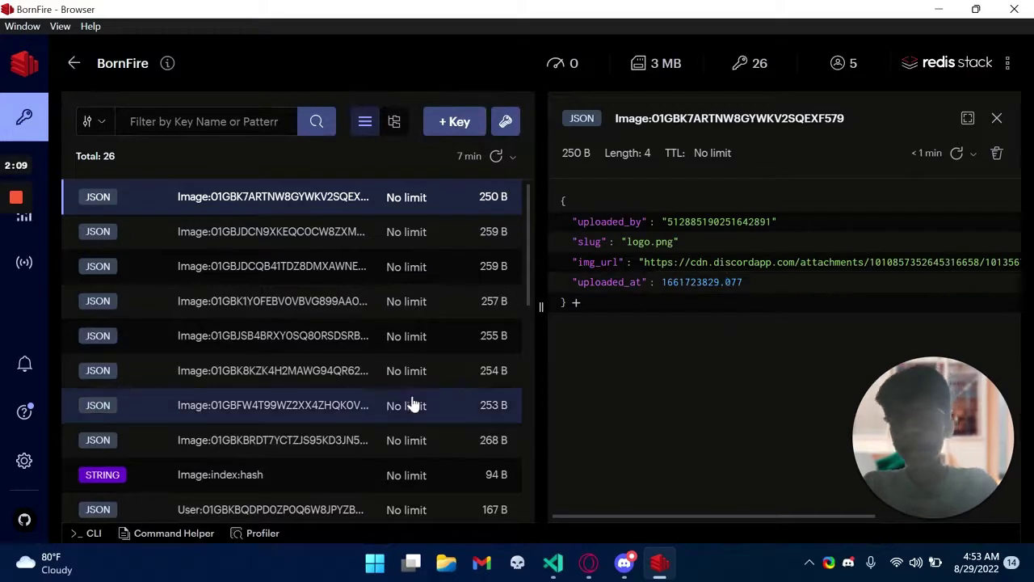
scroll(411, 376, "down", 5)
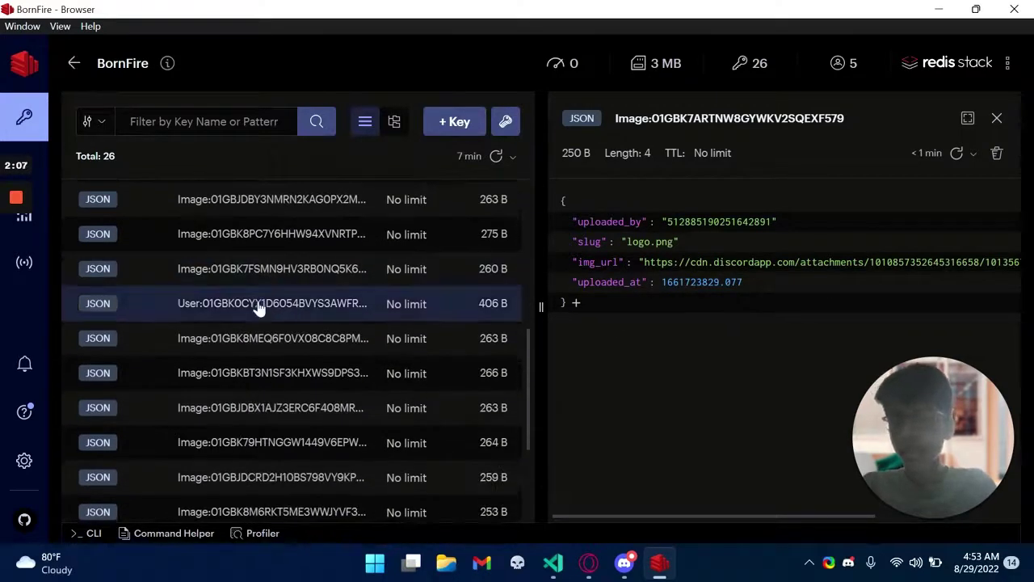
View the User JSON record, the User:index:hash value, then another Image key's details
left_click(235, 304)
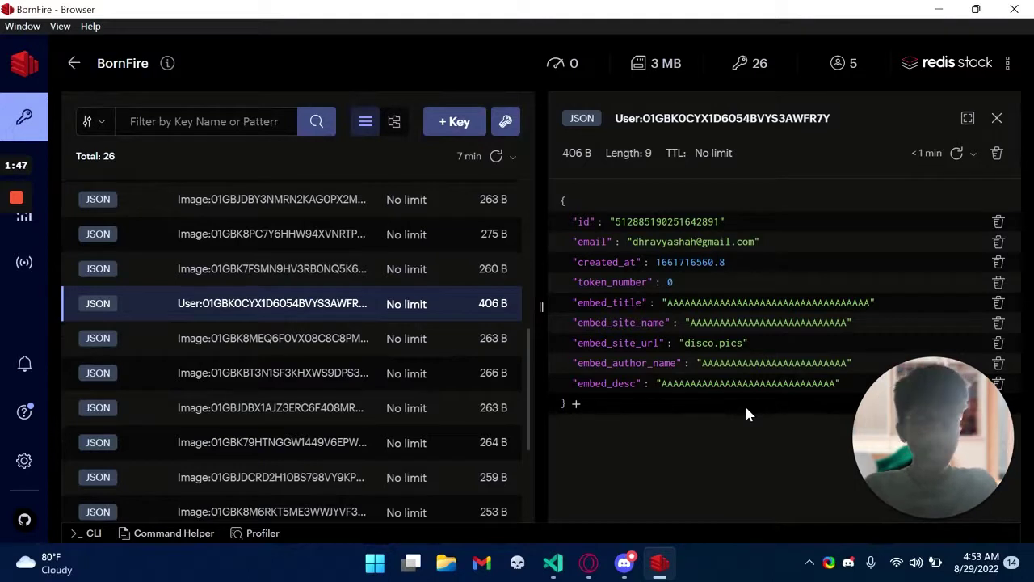
scroll(353, 406, "down", 5)
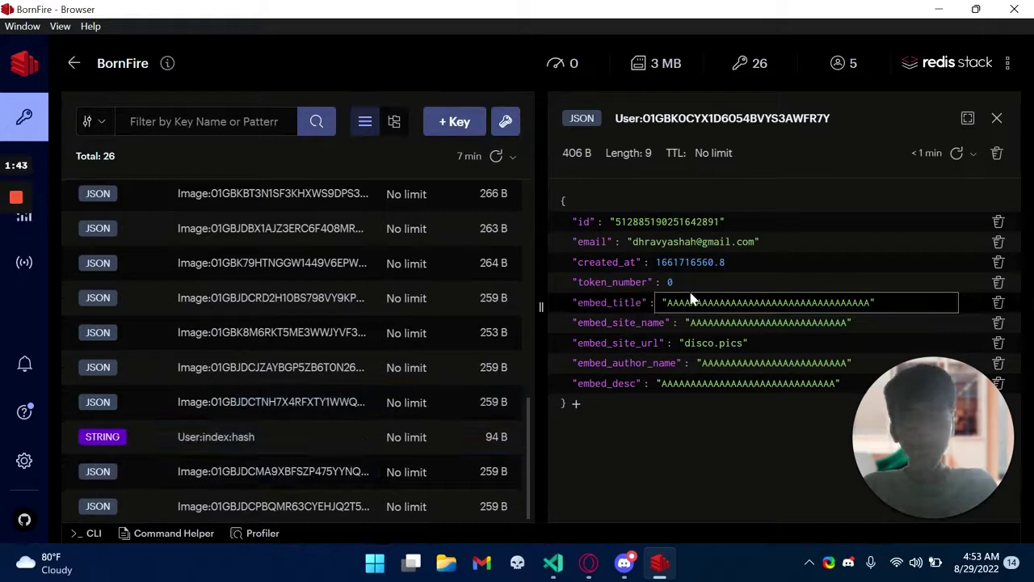
left_click(294, 440)
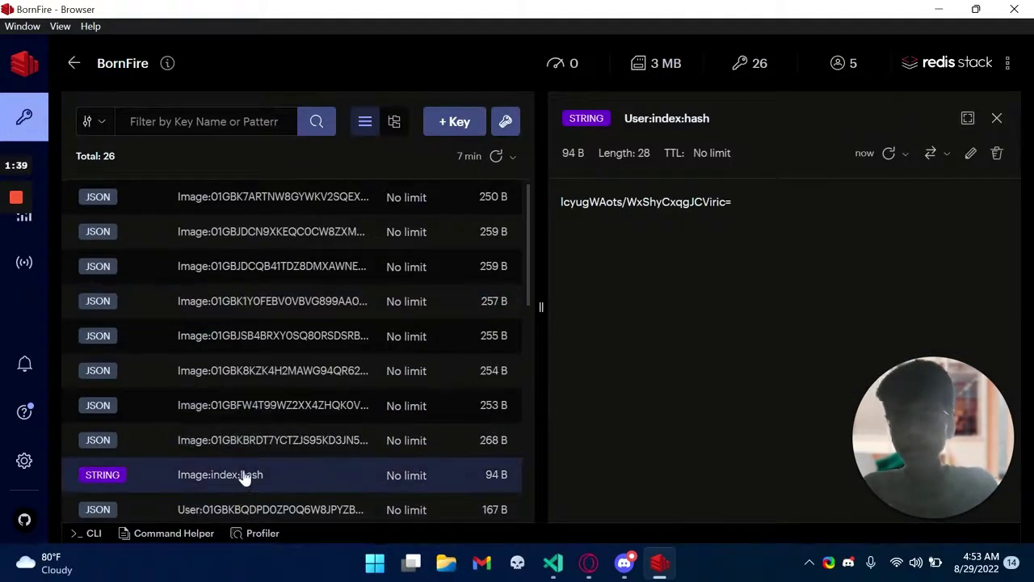
left_click(289, 451)
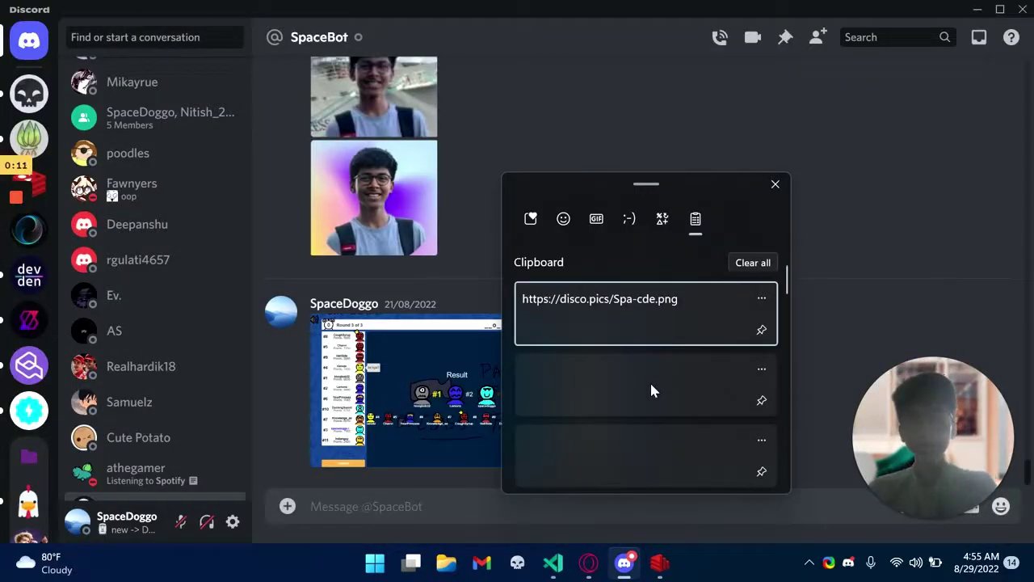
key("Return")
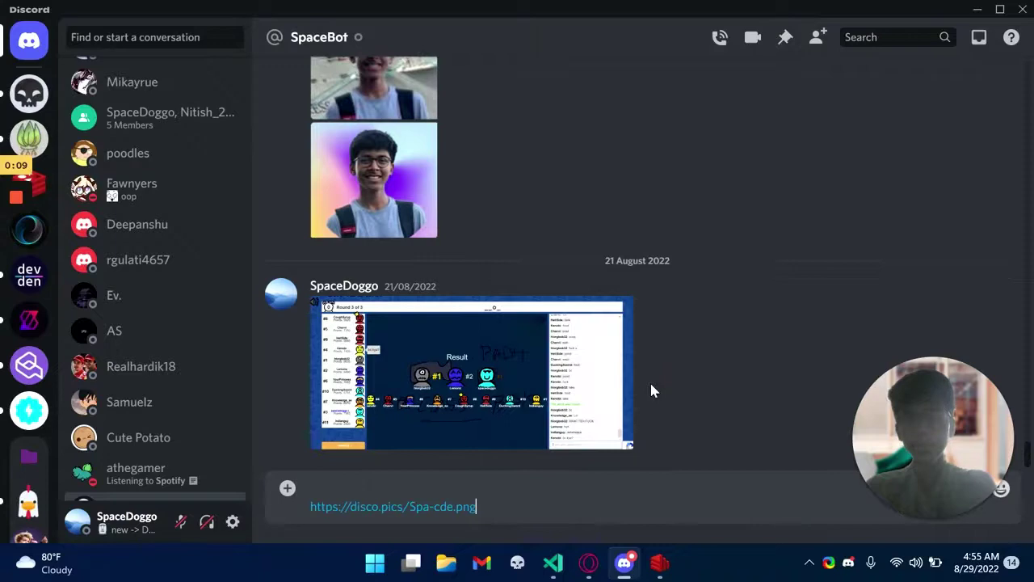
key("Return")
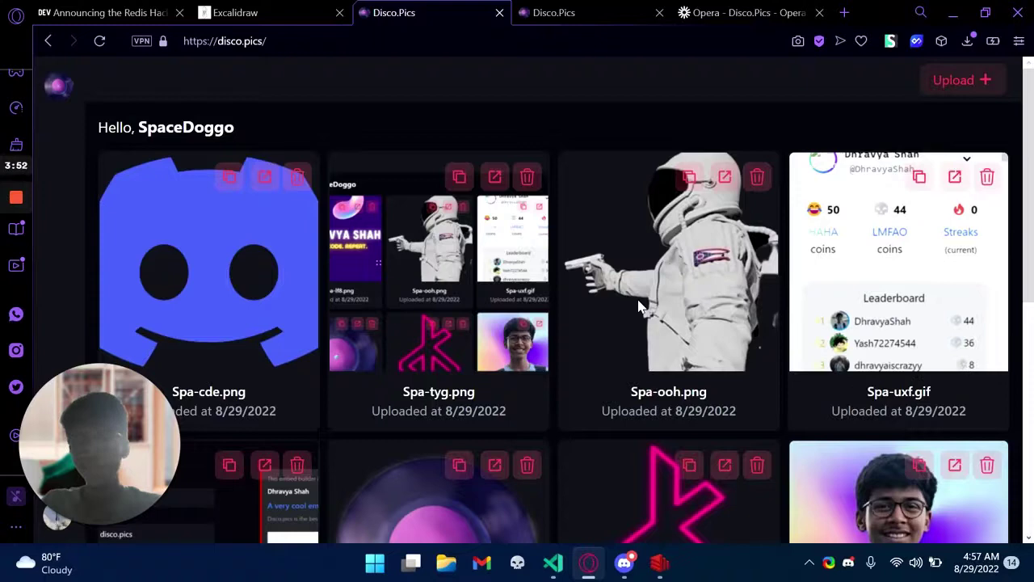
scroll(619, 313, "down", 1)
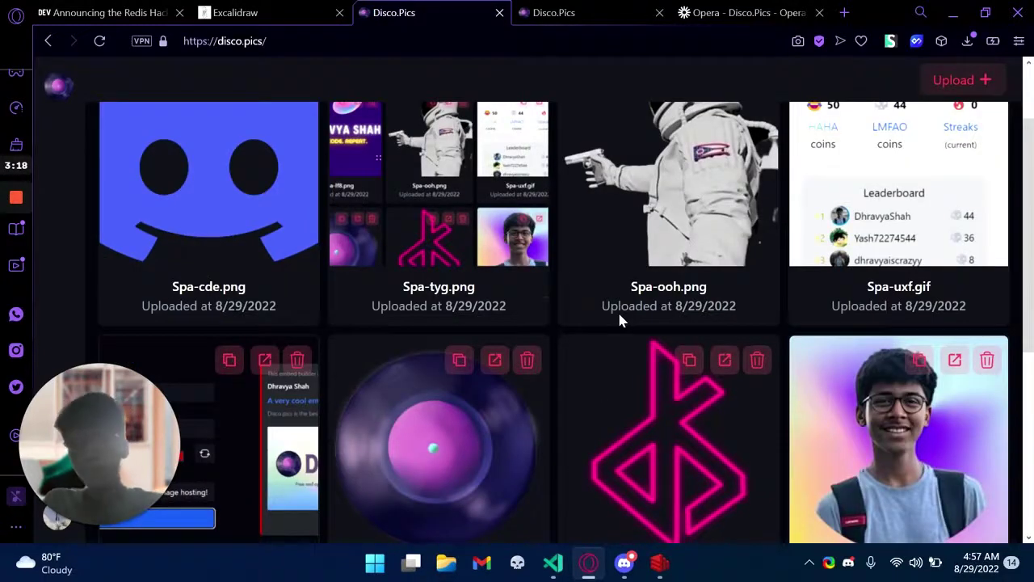